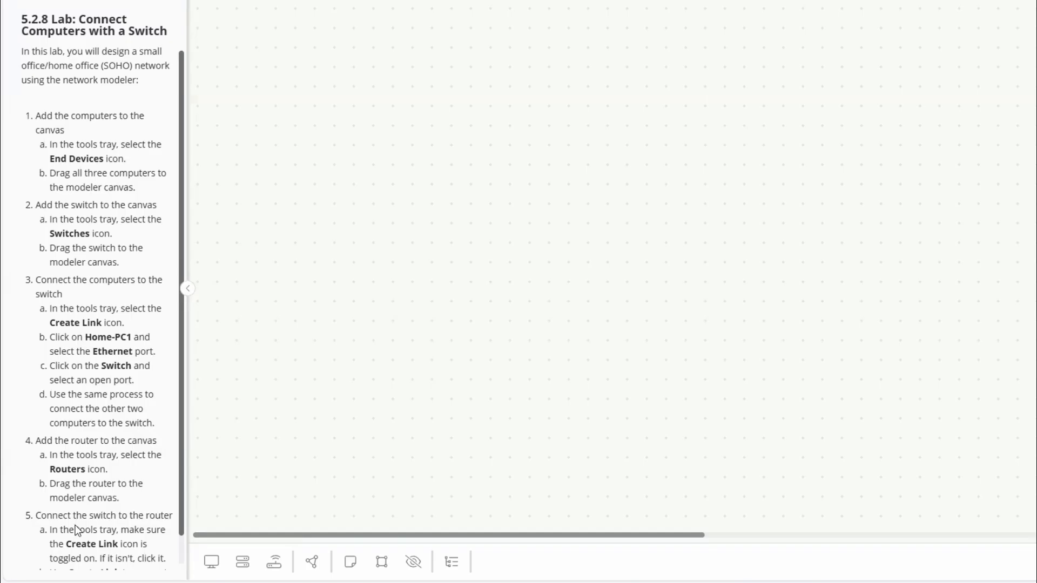
# Step: Add the end devices Home-PC1, Home-PC2 and Home-Laptop to the modeler canvas
pyautogui.scroll(-1, 70, 479)
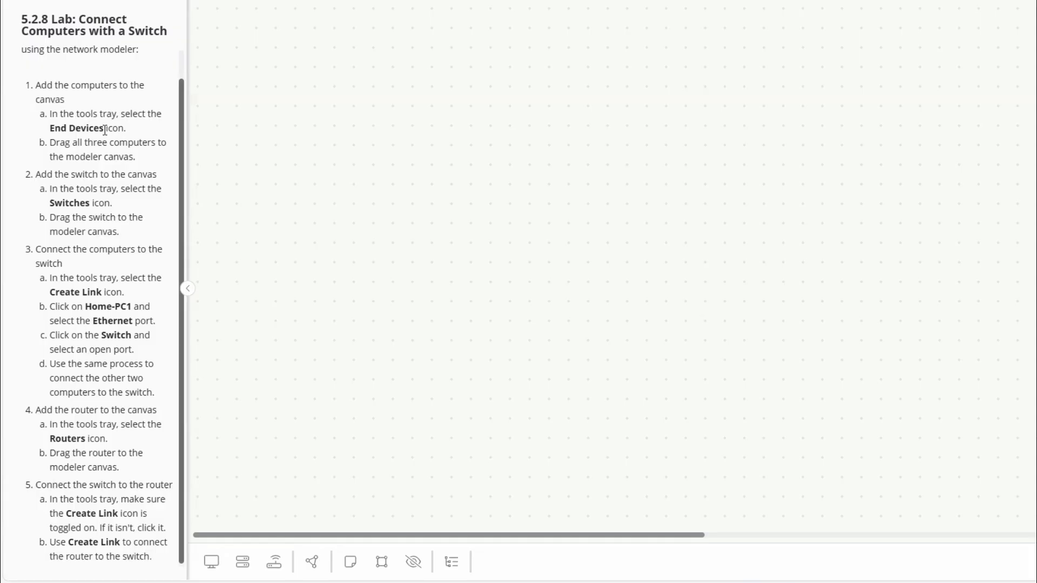
pyautogui.click(211, 565)
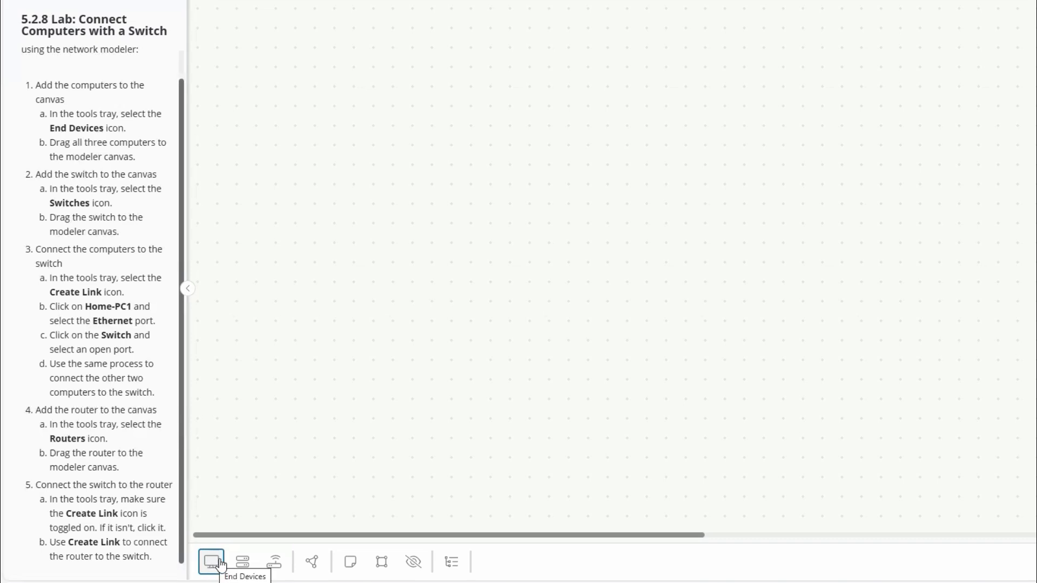
pyautogui.click(213, 564)
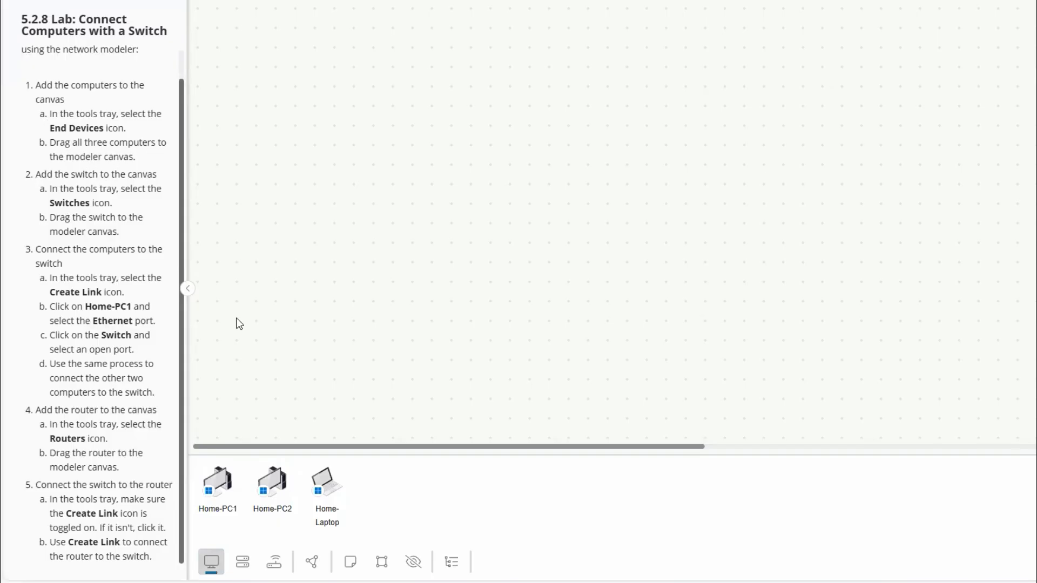
pyautogui.moveTo(227, 490); pyautogui.dragTo(505, 118)
pyautogui.moveTo(225, 485); pyautogui.dragTo(704, 157)
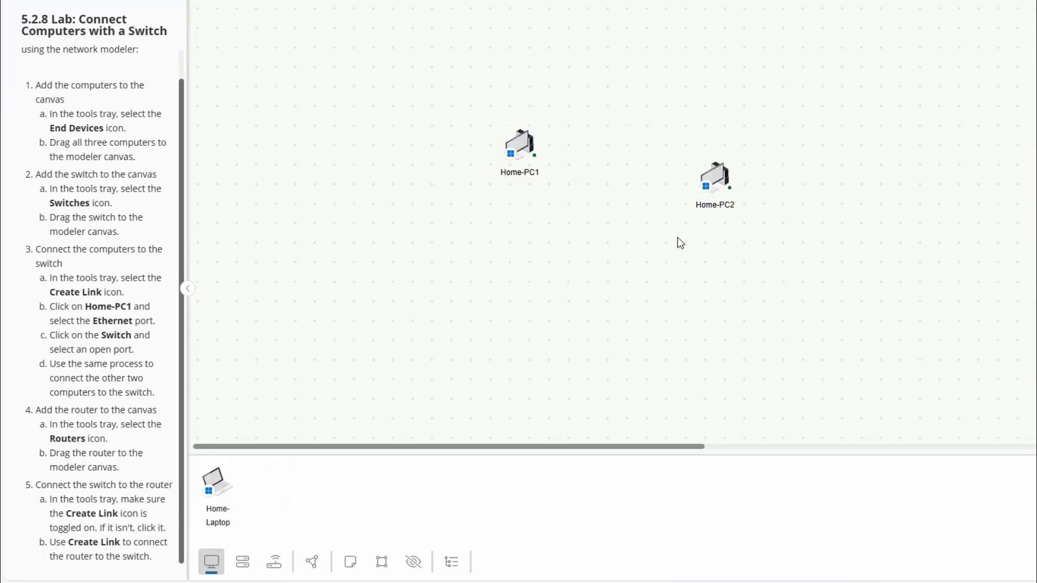
pyautogui.moveTo(213, 479); pyautogui.dragTo(581, 254)
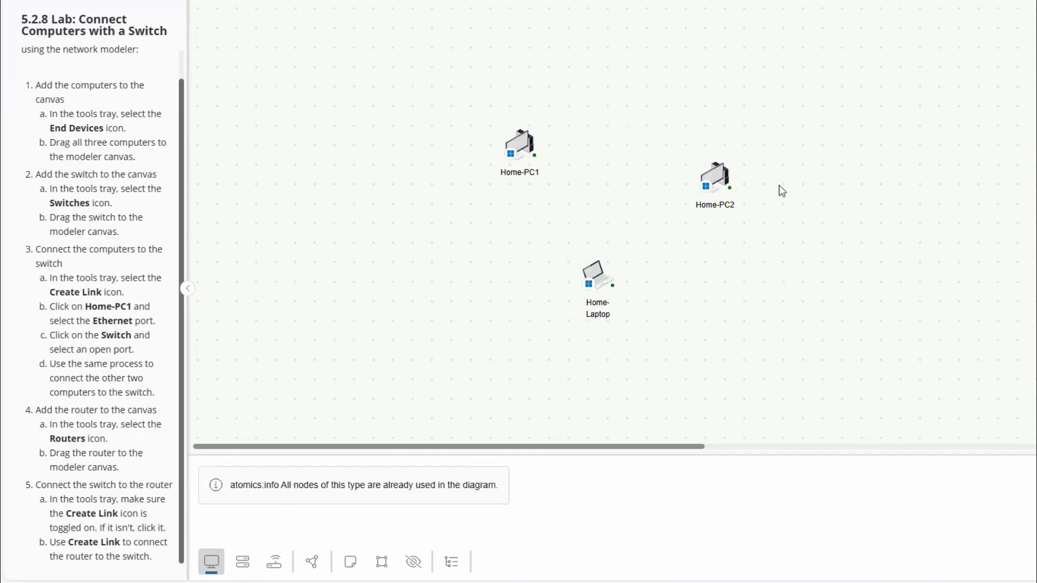
# Step: Rearrange the computers so Home-PC1 and Home-PC2 sit level with each other and Home-Laptop sits below, between them
pyautogui.moveTo(527, 147); pyautogui.dragTo(546, 115)
pyautogui.moveTo(721, 182); pyautogui.dragTo(719, 116)
pyautogui.moveTo(601, 277); pyautogui.dragTo(634, 225)
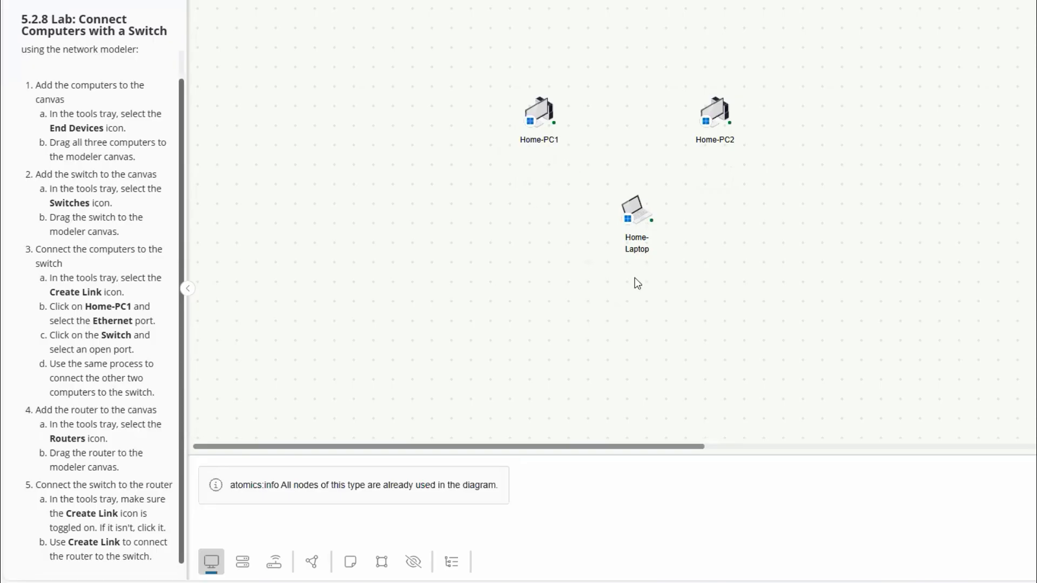
pyautogui.moveTo(641, 226); pyautogui.dragTo(626, 257)
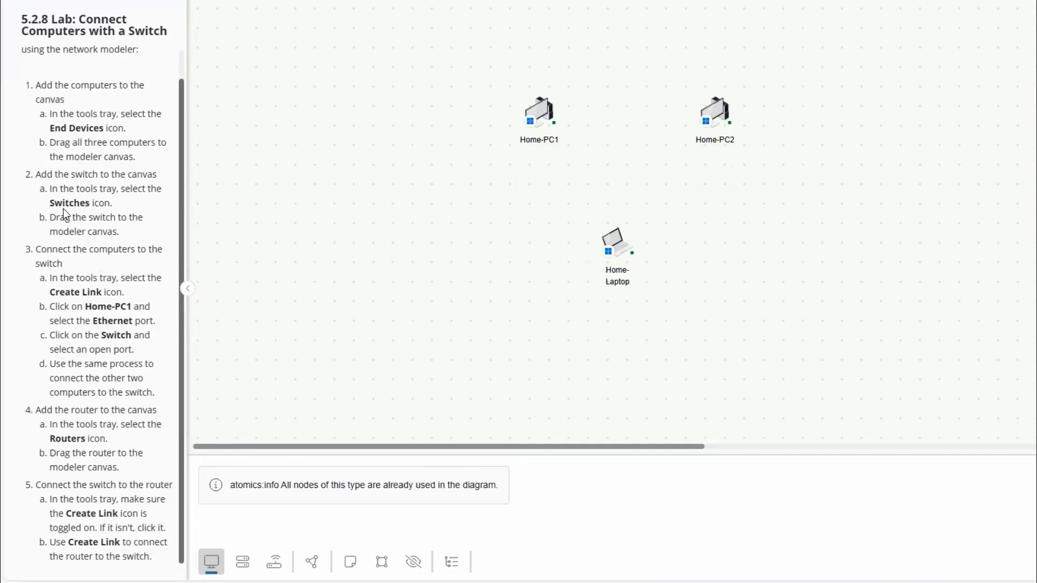
# Step: Place the Switch in the middle of the three computers and link Home-PC1's Ethernet port to Switch port 0
pyautogui.click(243, 565)
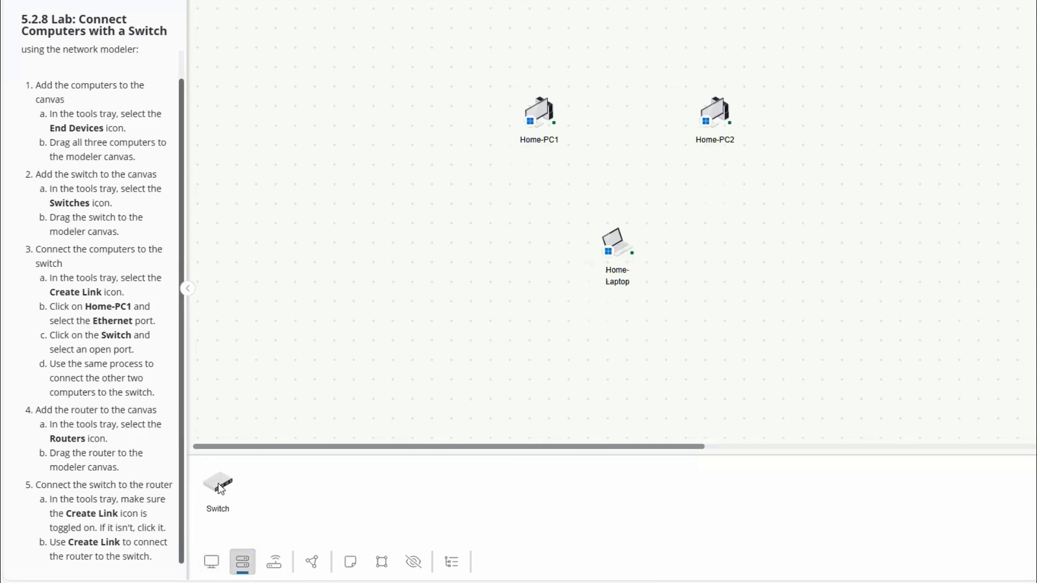
pyautogui.moveTo(221, 488); pyautogui.dragTo(622, 147)
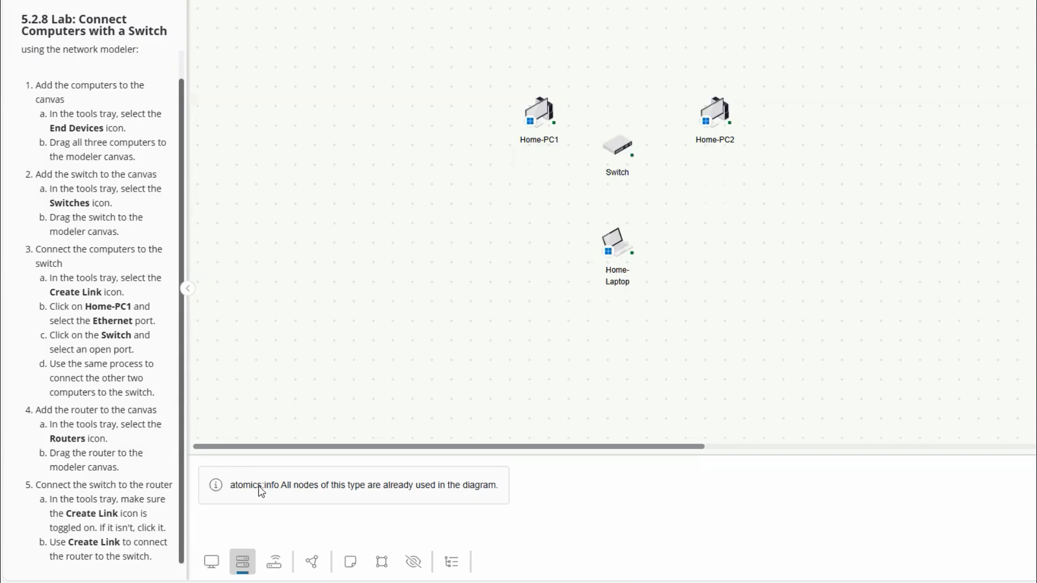
pyautogui.click(313, 563)
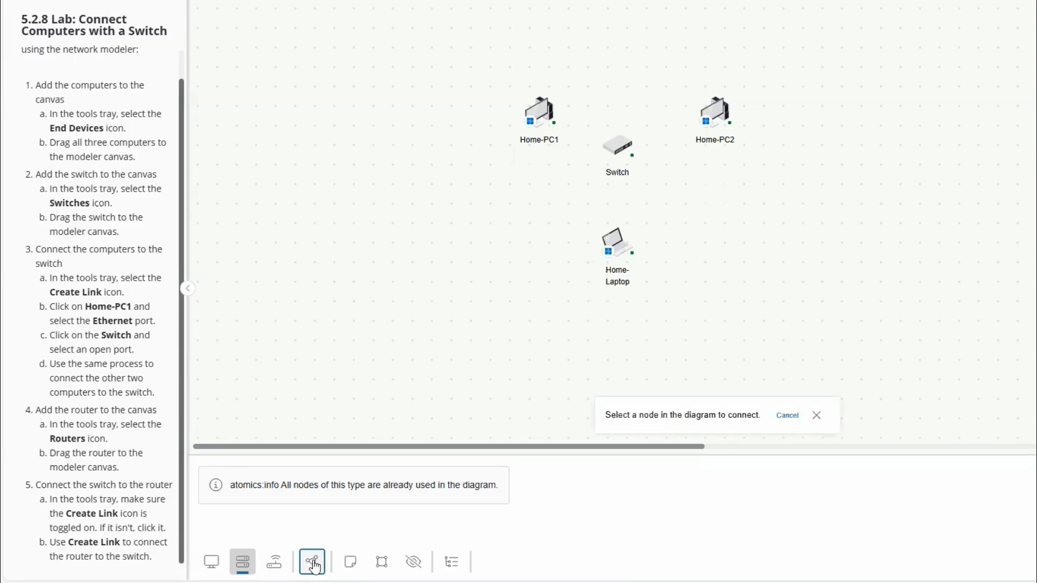
pyautogui.click(542, 113)
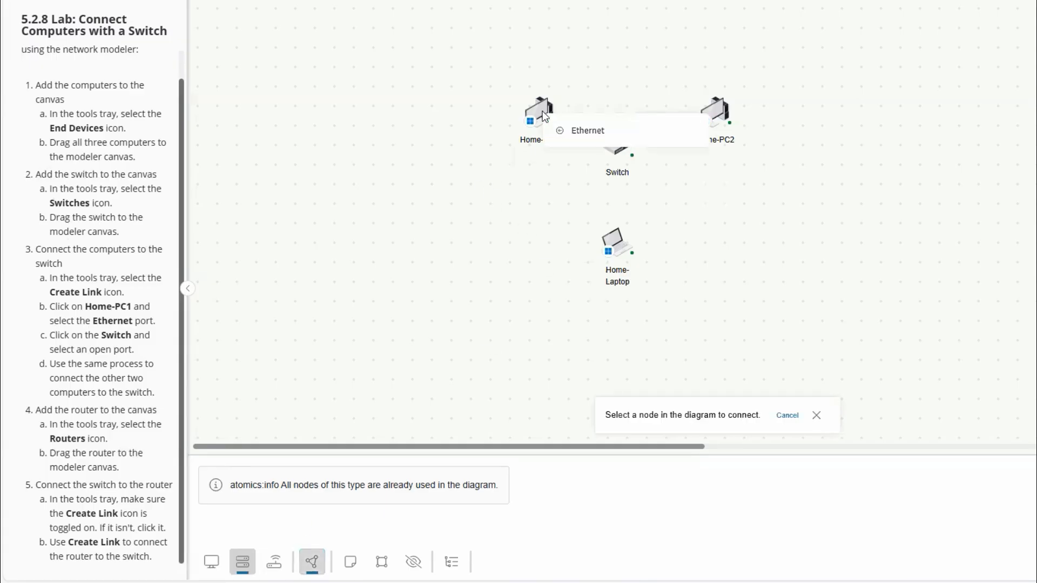
pyautogui.click(586, 131)
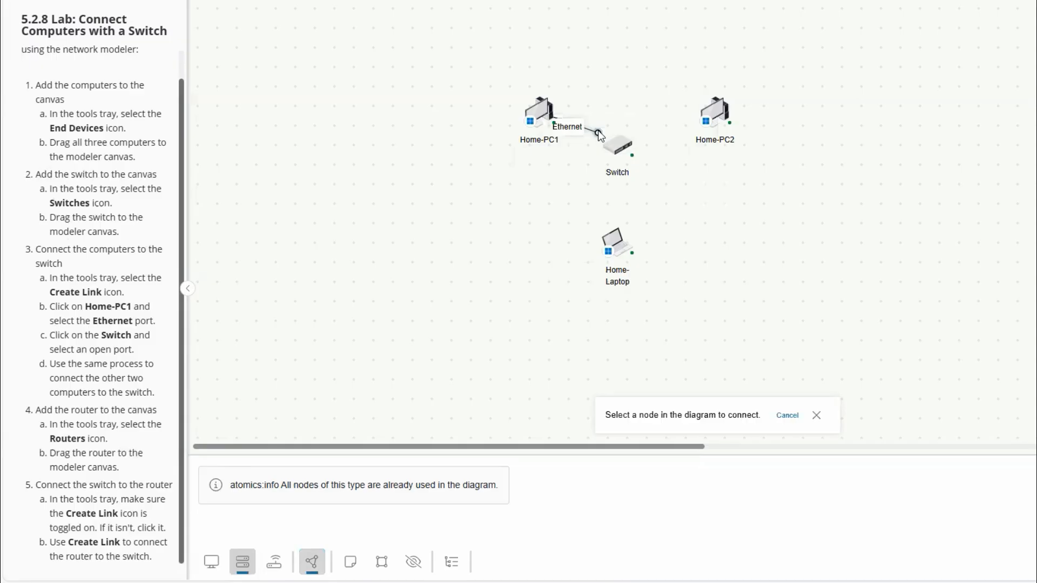
pyautogui.click(620, 150)
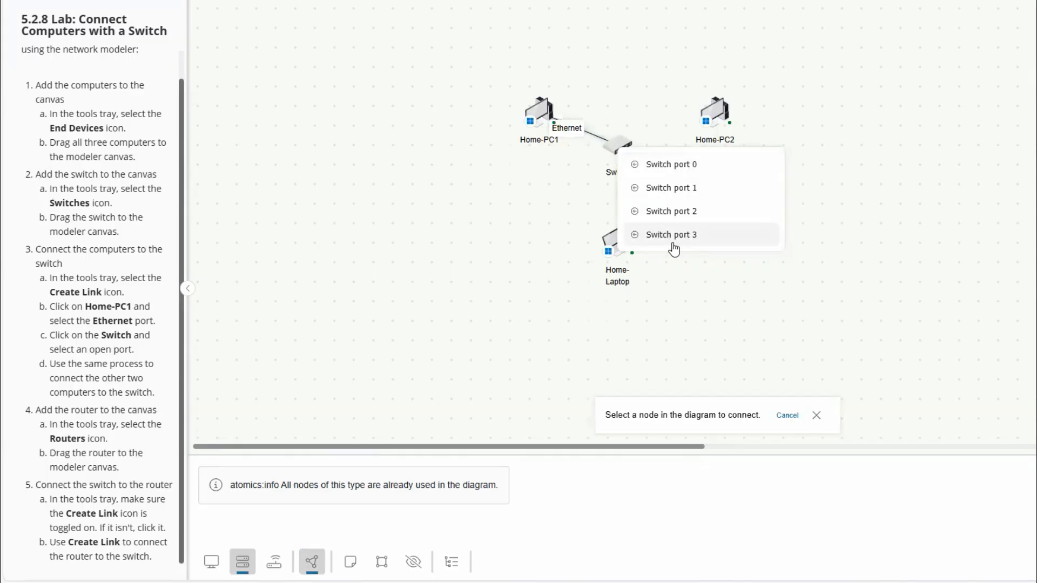
pyautogui.click(677, 167)
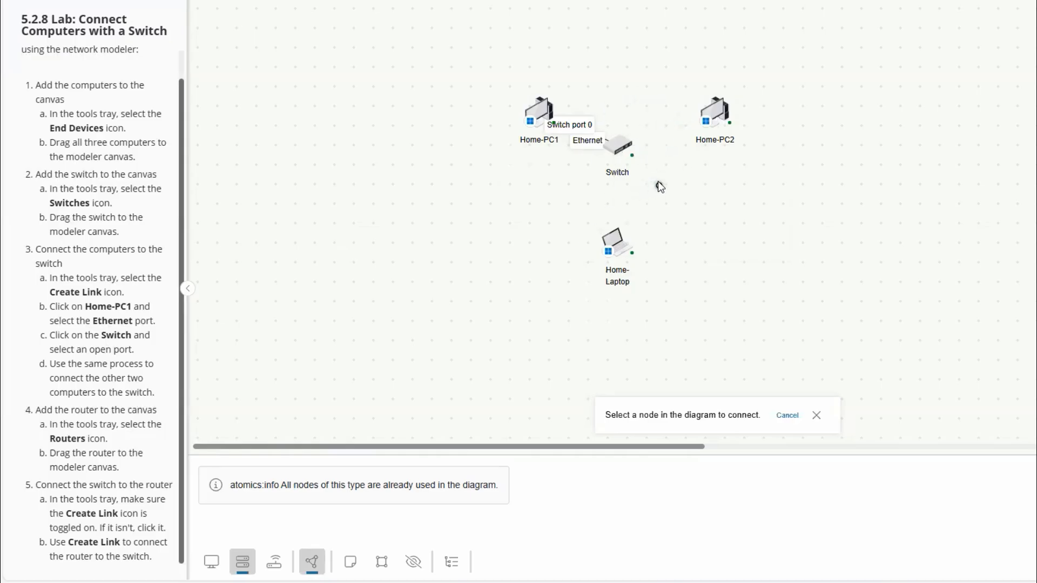
# Step: Link Home-PC2's Ethernet port to Switch port 1
pyautogui.click(716, 112)
pyautogui.click(760, 129)
pyautogui.click(625, 149)
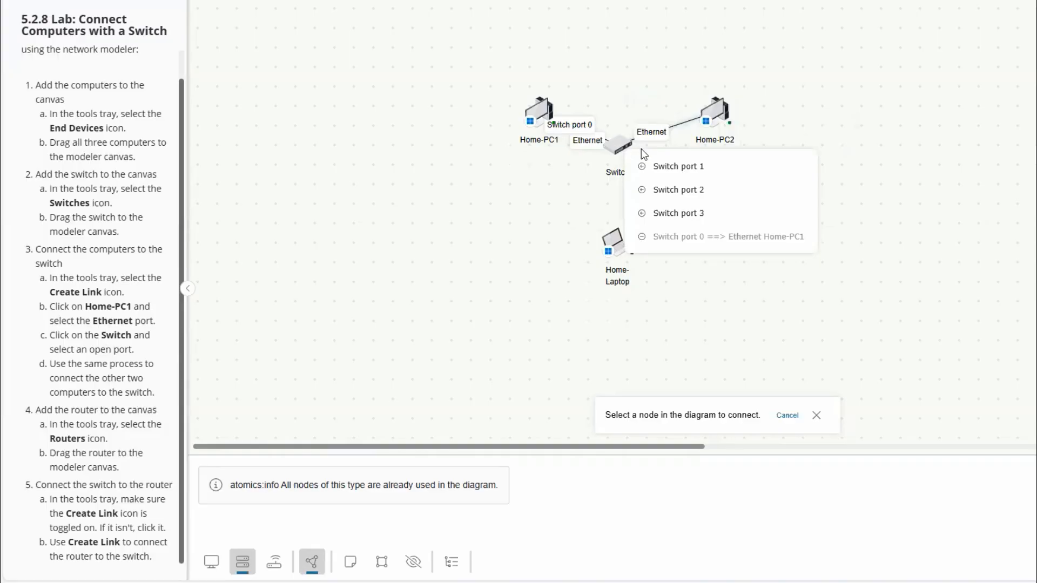
pyautogui.click(669, 167)
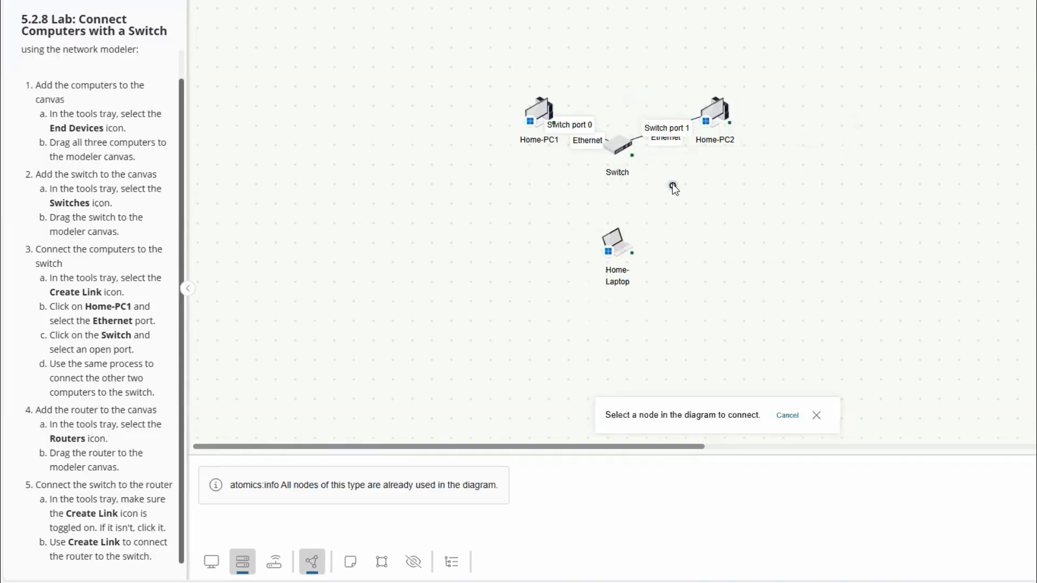
# Step: Link Home-Laptop's Ethernet port to Switch port 2
pyautogui.click(617, 244)
pyautogui.click(664, 264)
pyautogui.click(620, 152)
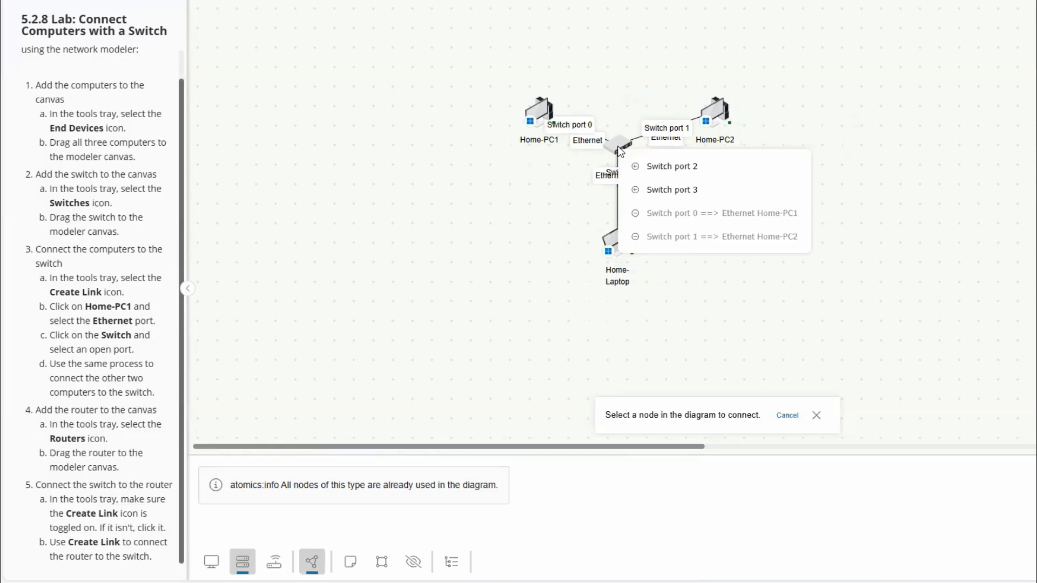
pyautogui.click(671, 169)
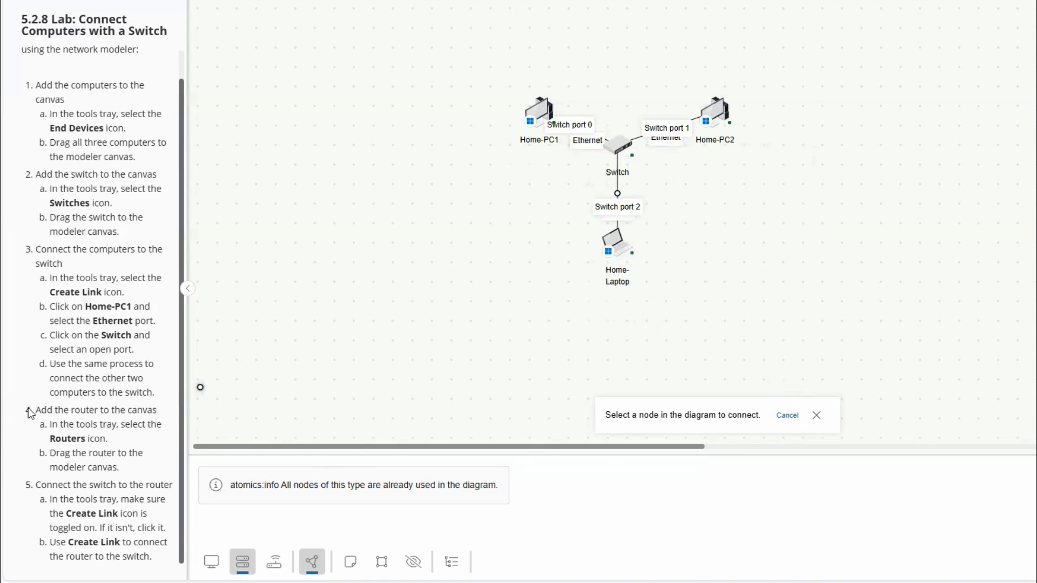
# Step: Add the Router to the canvas below Home-PC1, beside Home-Laptop
pyautogui.moveTo(42, 410); pyautogui.dragTo(156, 411)
pyautogui.moveTo(80, 438); pyautogui.dragTo(54, 439)
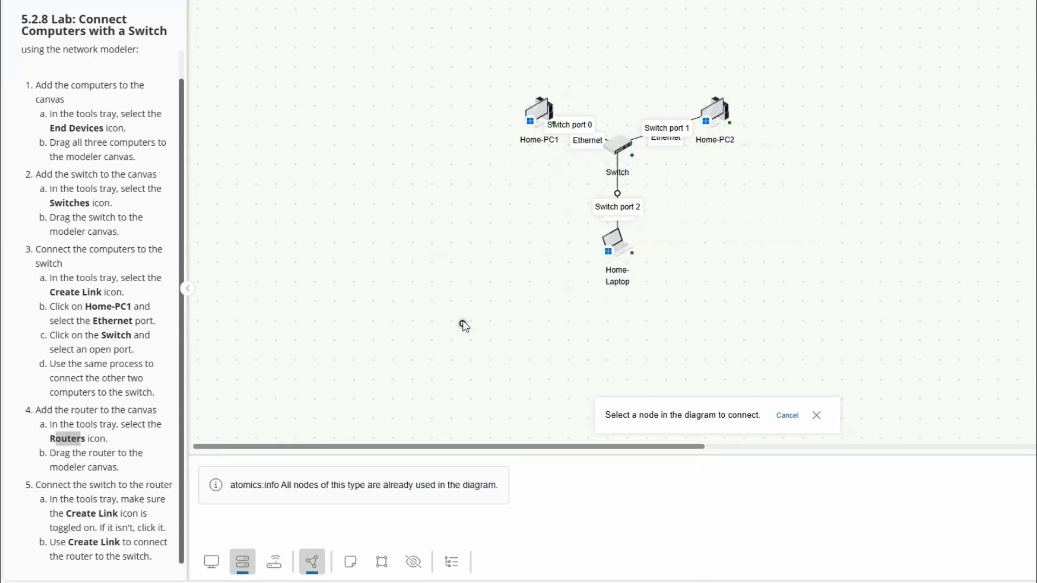
pyautogui.click(275, 563)
pyautogui.moveTo(223, 494); pyautogui.dragTo(508, 198)
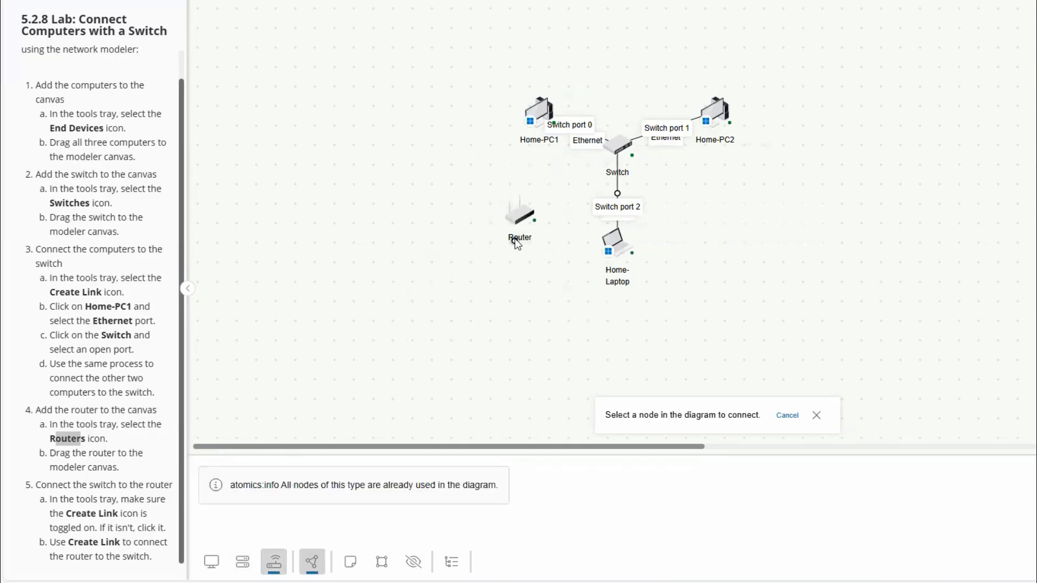
# Step: Link Switch port 3 to Router port 0
pyautogui.click(617, 152)
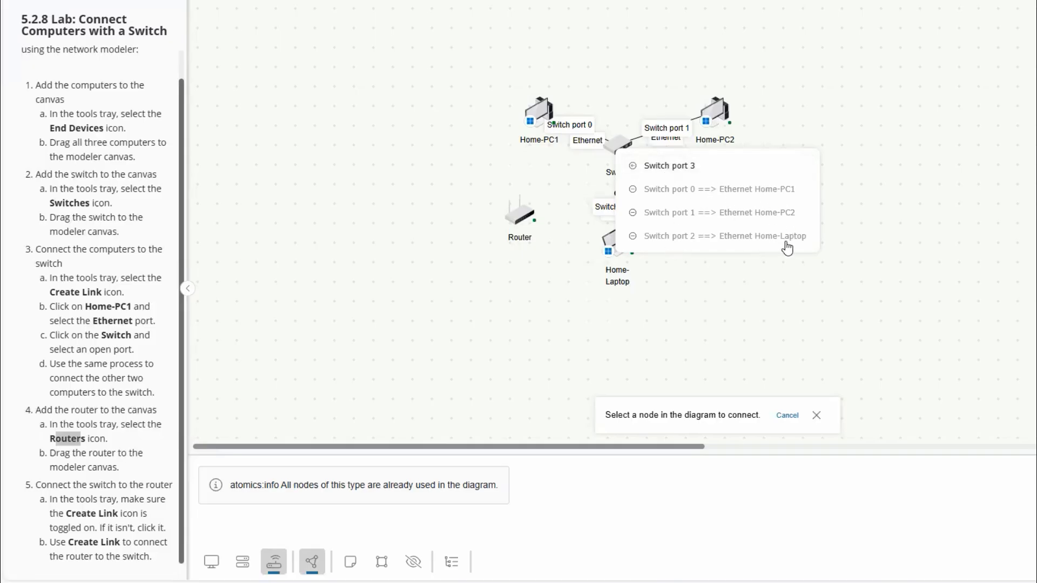
pyautogui.click(672, 168)
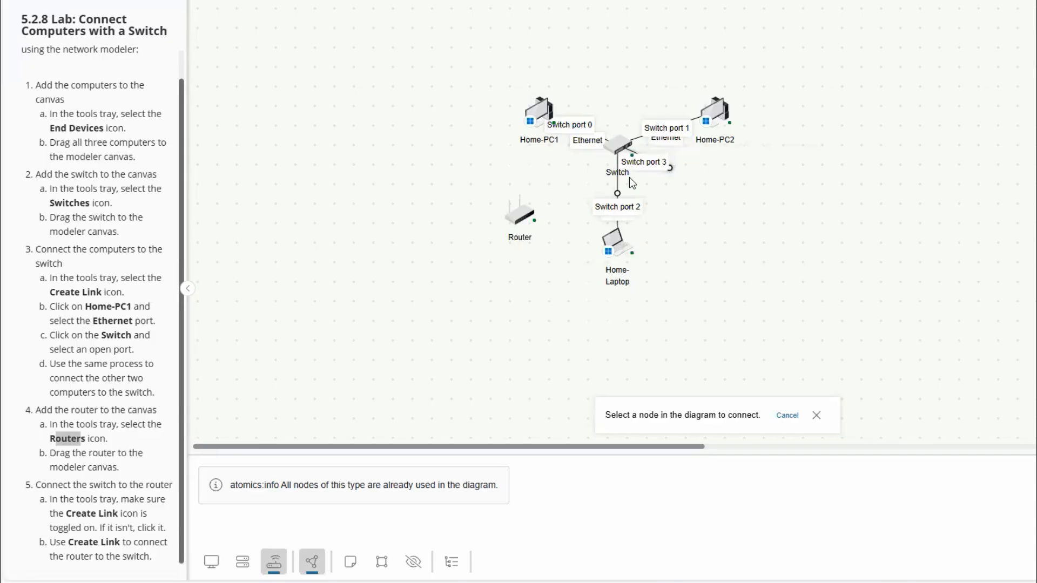
pyautogui.click(522, 217)
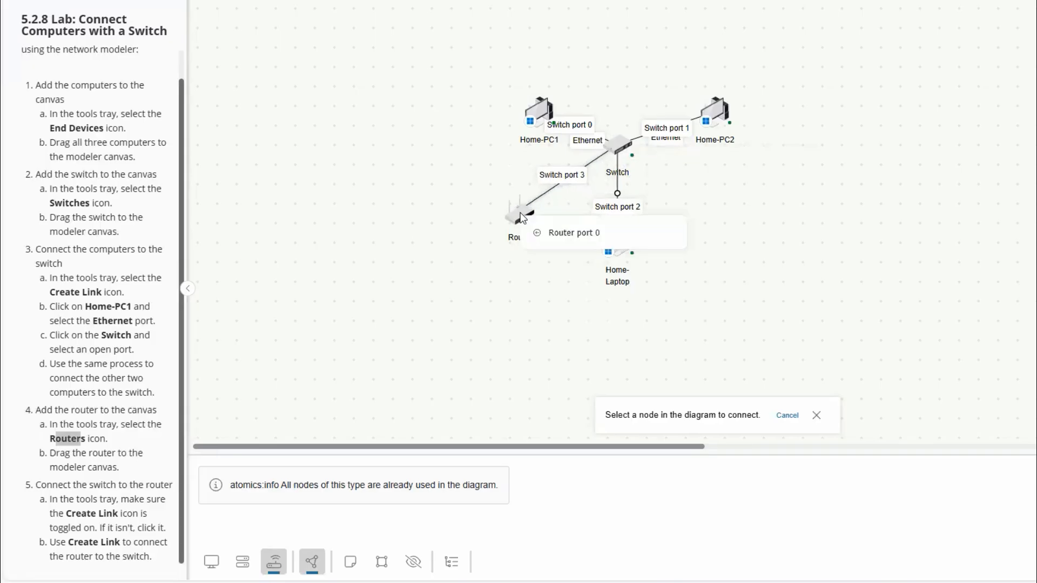
pyautogui.click(579, 236)
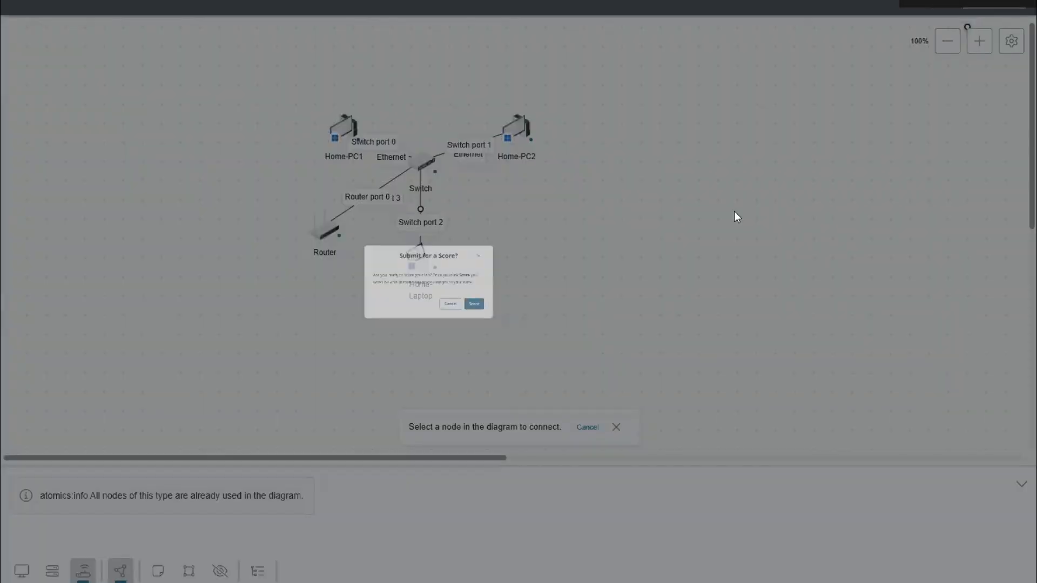
# Step: Submit the lab for scoring and highlight the score line in the report
pyautogui.click(534, 330)
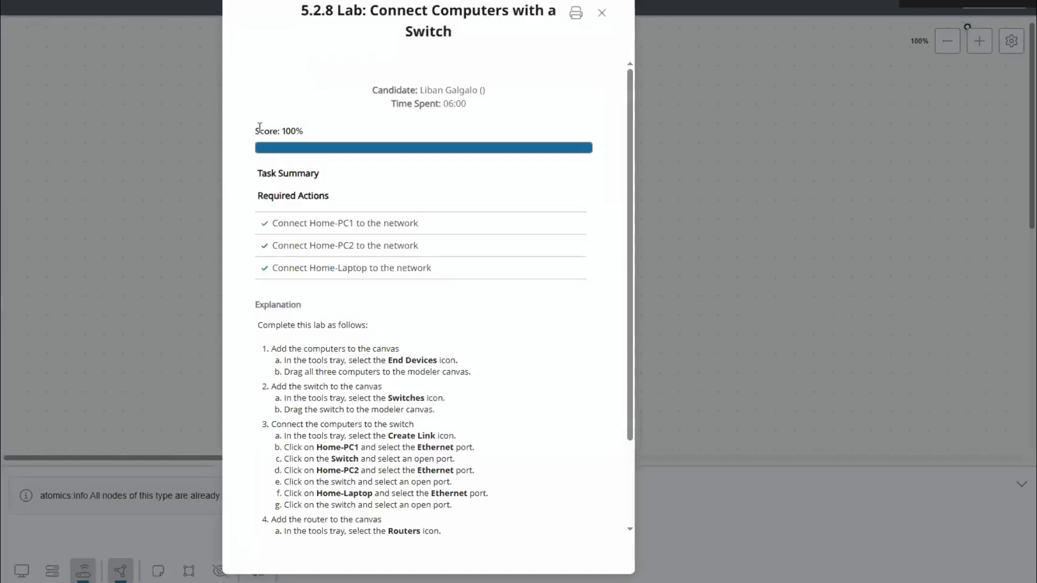
pyautogui.moveTo(257, 129); pyautogui.dragTo(305, 134)
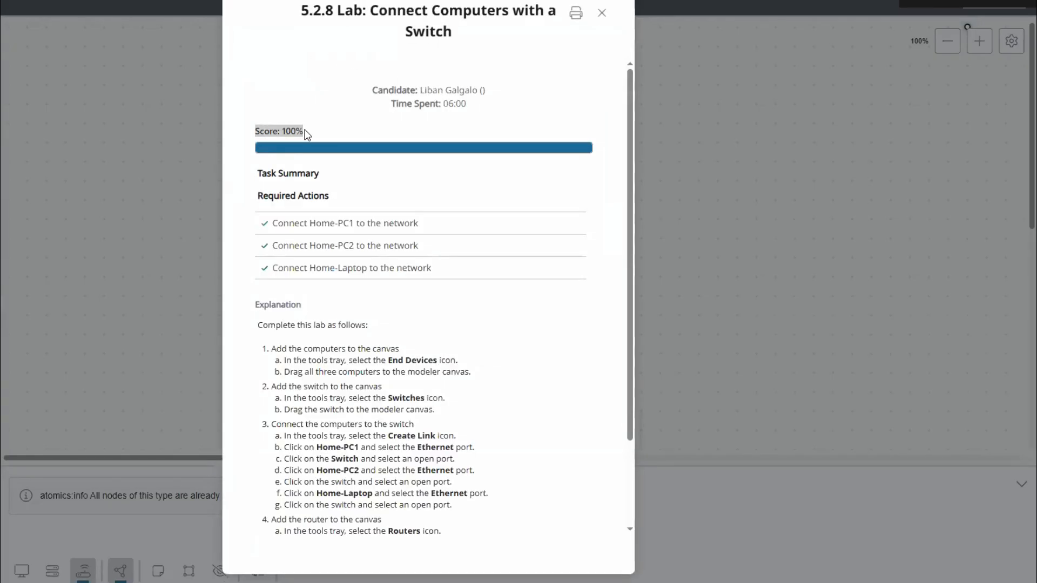